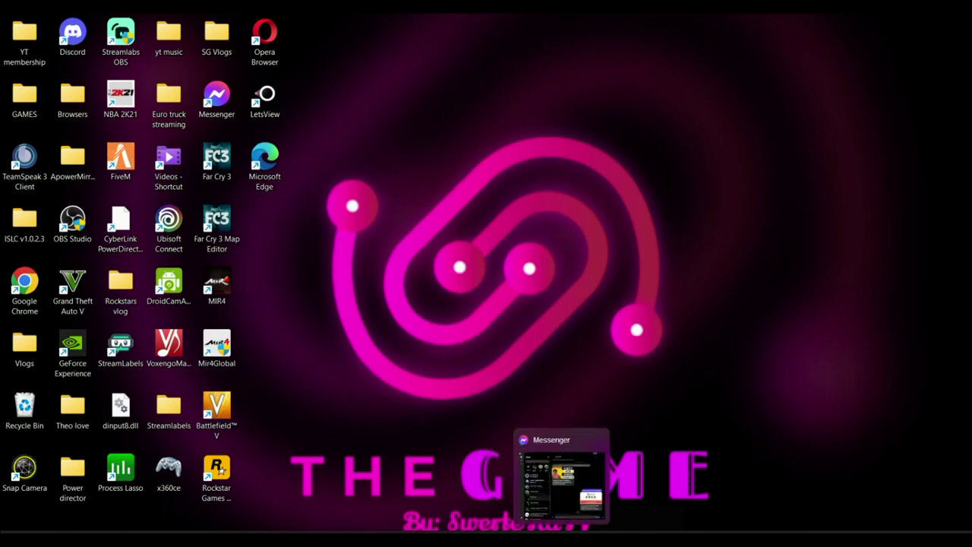
- Close the Origin sign-in window and launch Google Chrome from a 'googl' Start search
{"action": "left_click", "coordinate": [588, 484]}
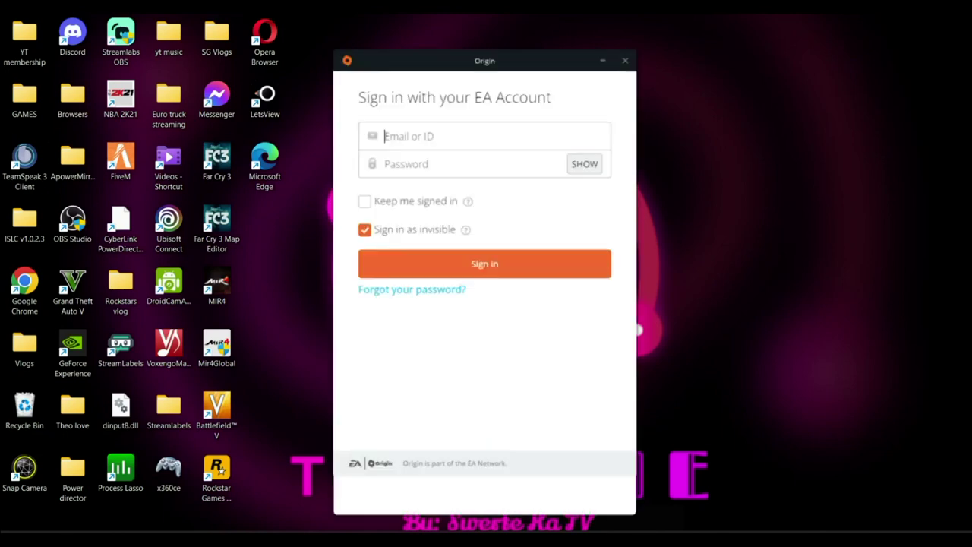
{"action": "left_click", "coordinate": [625, 60]}
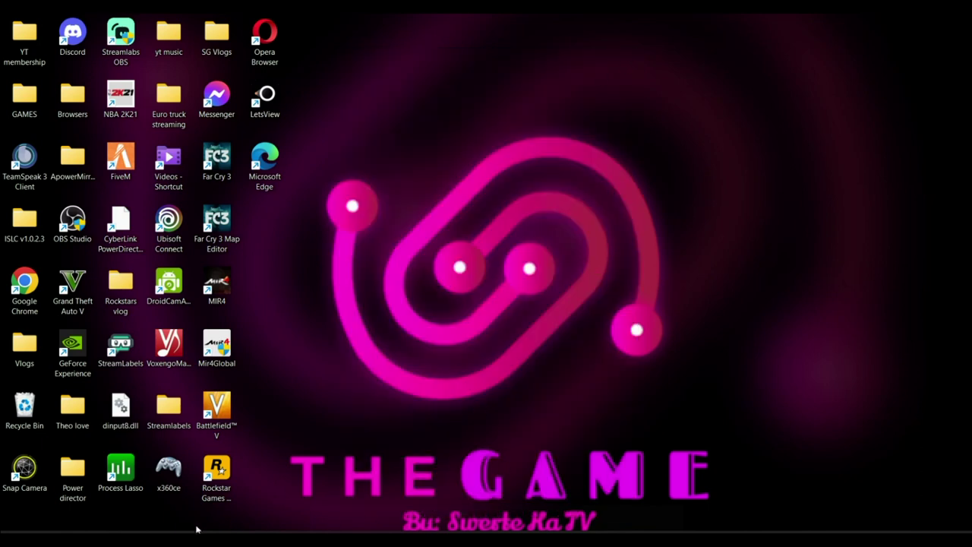
{"action": "key", "text": "super"}
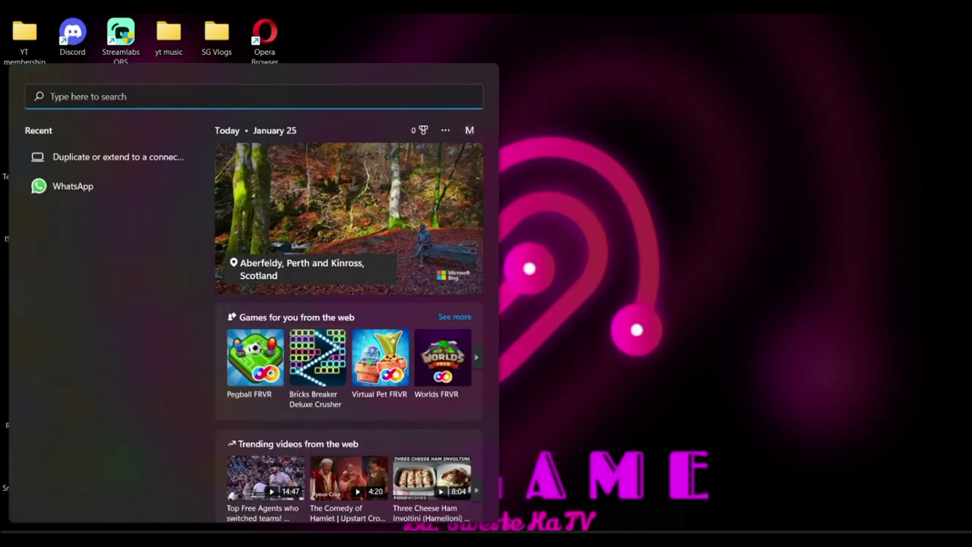
{"action": "type", "text": "goo"}
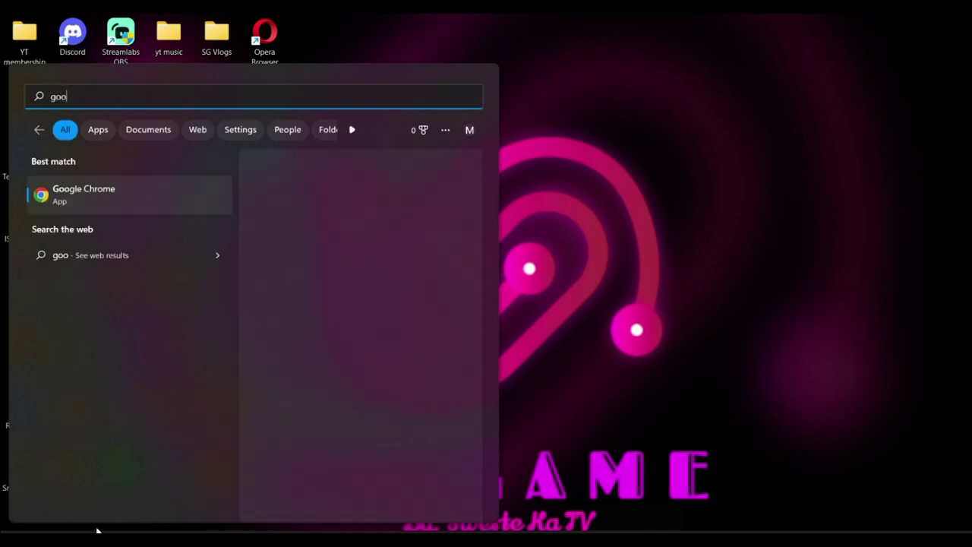
{"action": "type", "text": "gl"}
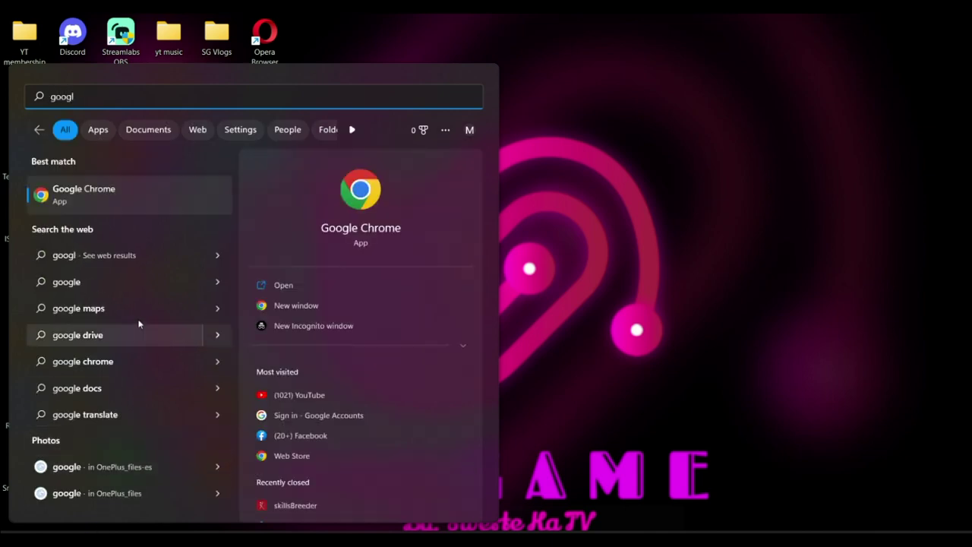
{"action": "left_click", "coordinate": [145, 195]}
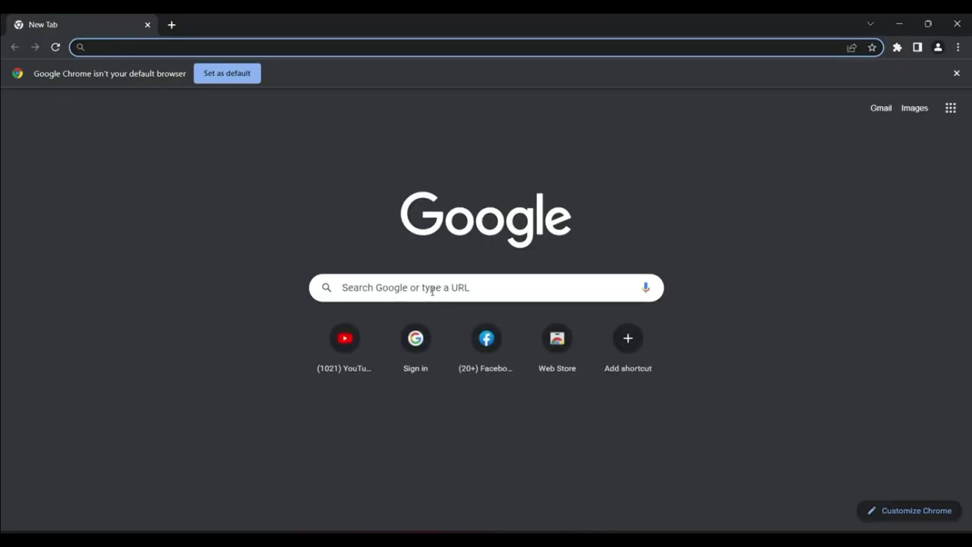
- Search Google for 'microsoft developer', correcting the mistyped query
{"action": "left_click", "coordinate": [456, 296]}
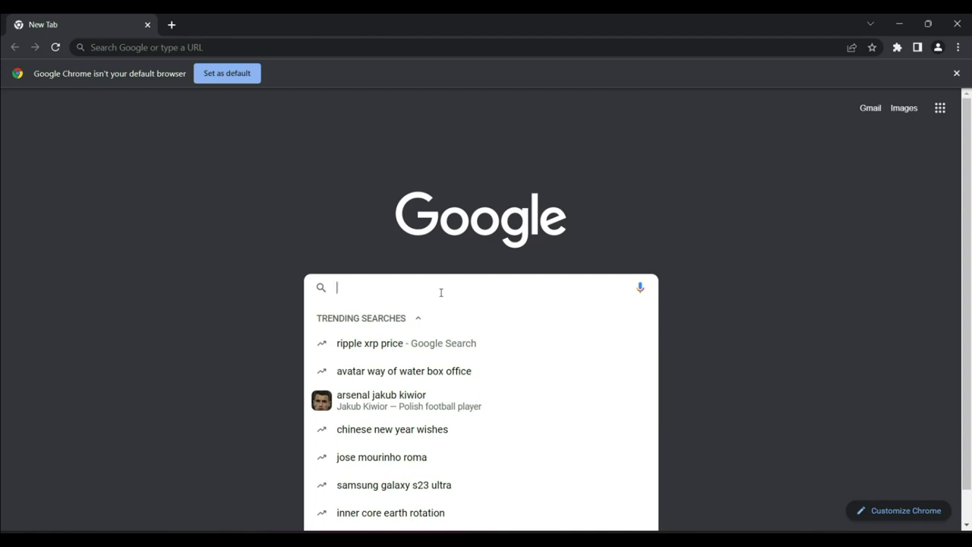
{"action": "type", "text": "microsoftoso"}
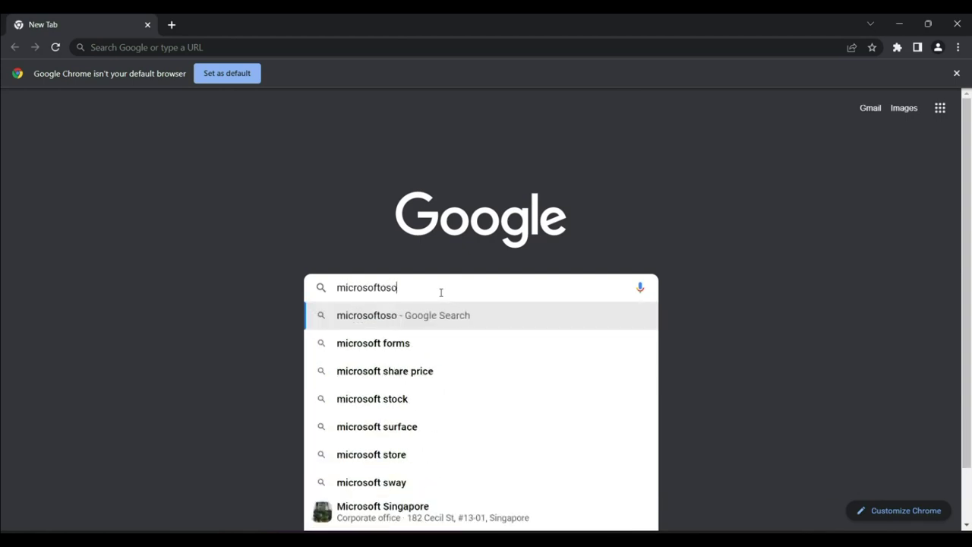
{"action": "type", "text": "ft"}
{"action": "key", "text": "BackSpace"}
{"action": "key", "text": "BackSpace"}
{"action": "key", "text": "BackSpace"}
{"action": "key", "text": "BackSpace"}
{"action": "key", "text": "BackSpace"}
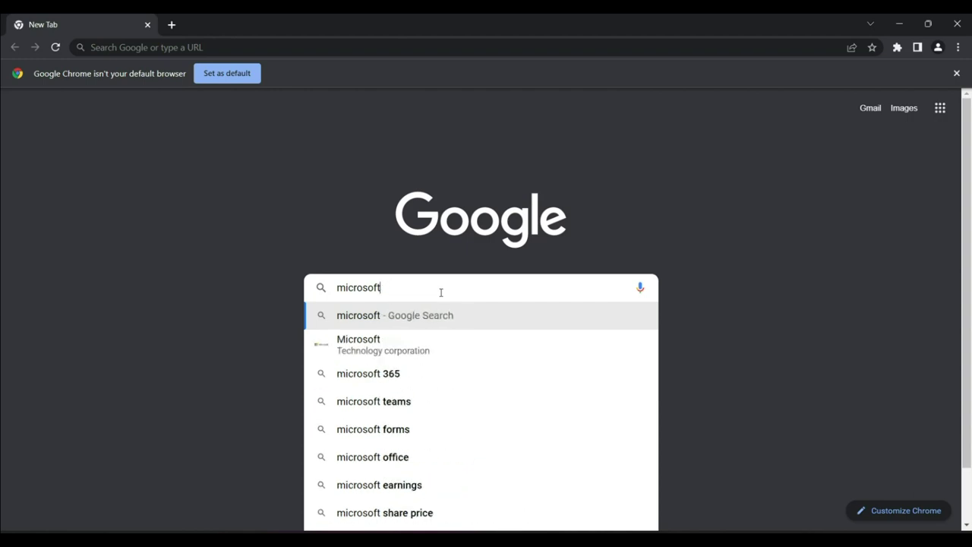
{"action": "type", "text": "d"}
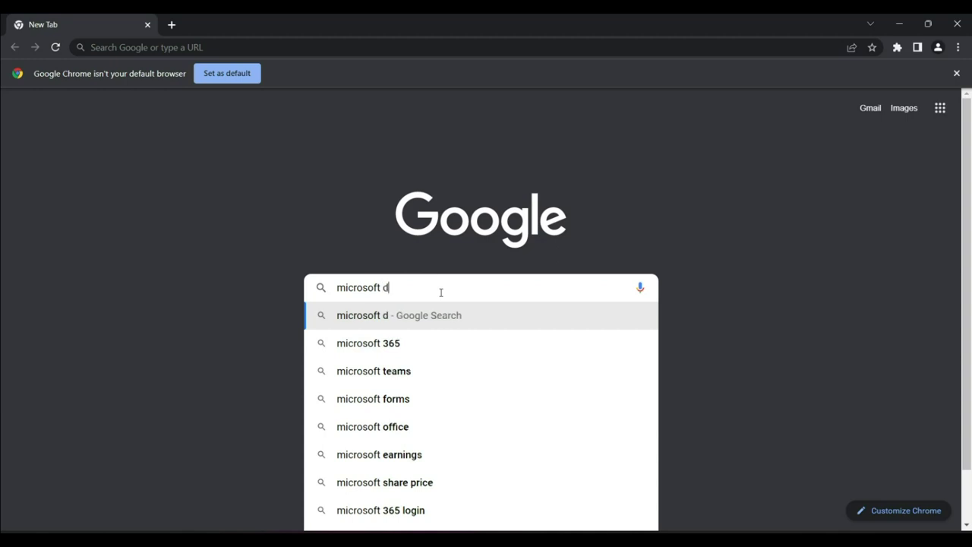
{"action": "type", "text": "eveloper"}
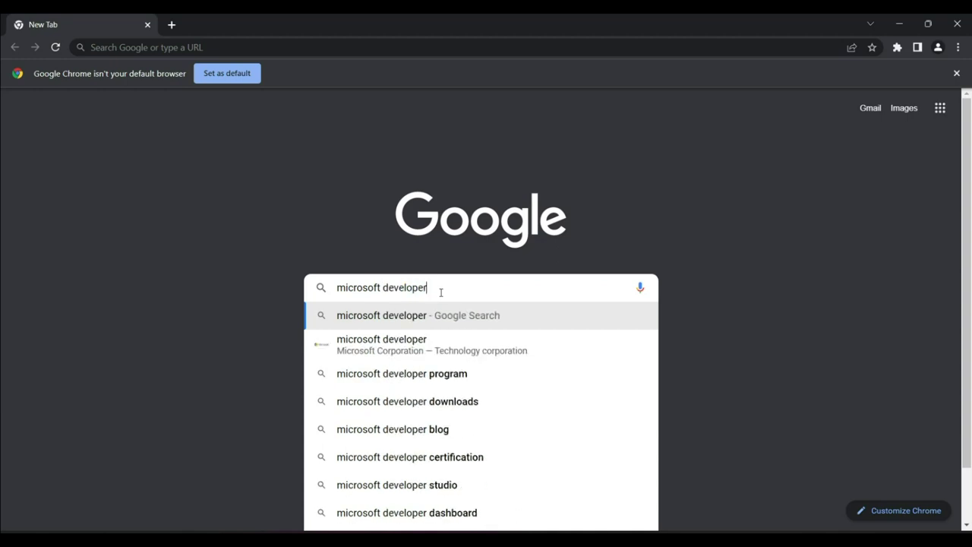
{"action": "key", "text": "Return"}
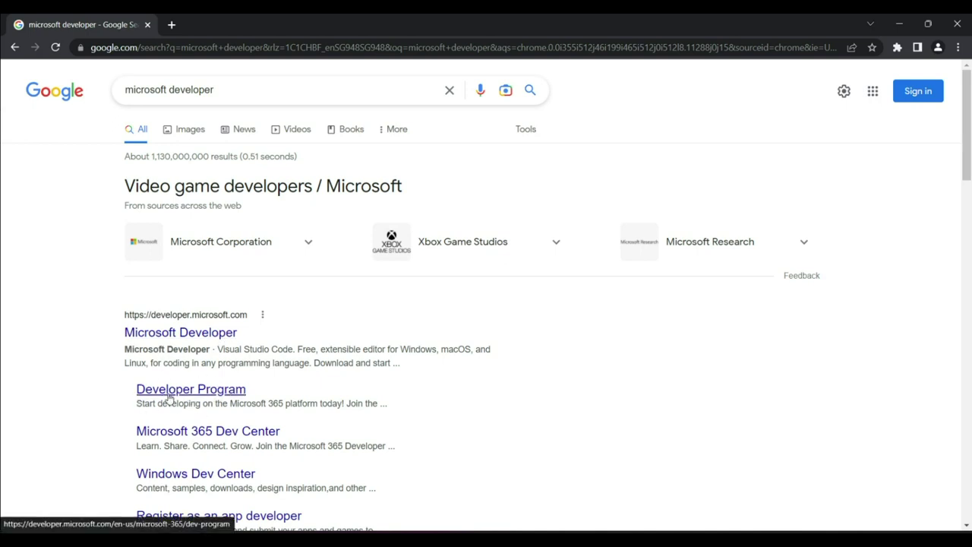
- Open the Developer Program sitelink from the results and choose Join now
{"action": "left_click", "coordinate": [177, 391]}
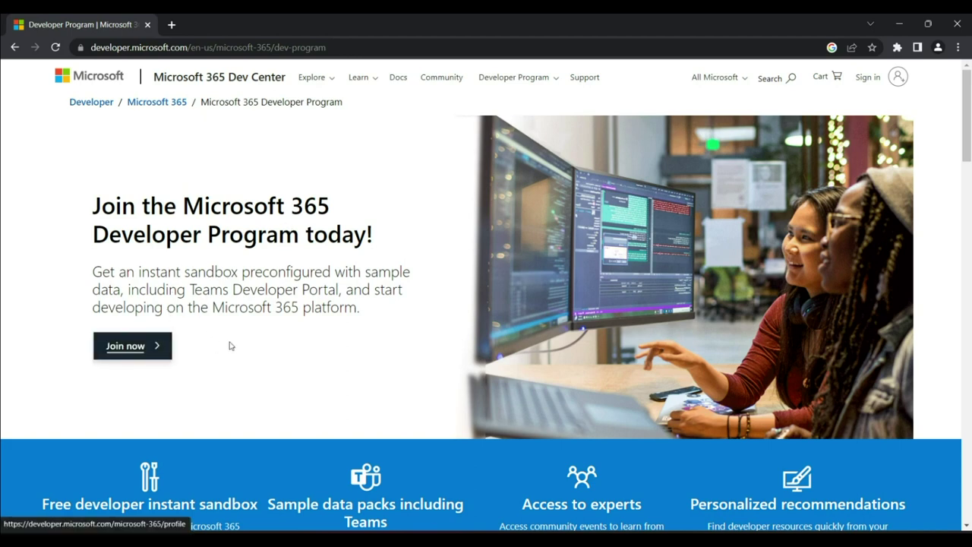
{"action": "left_click", "coordinate": [130, 347]}
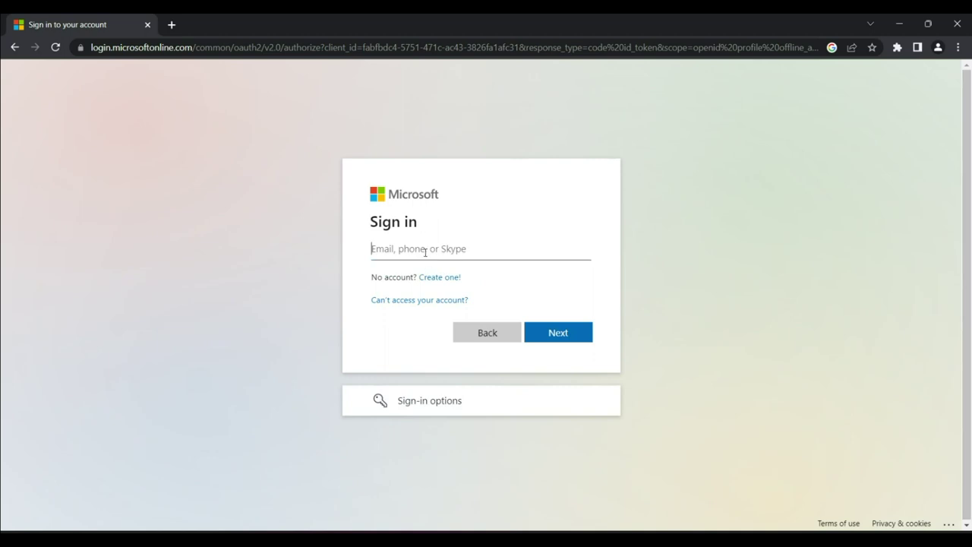
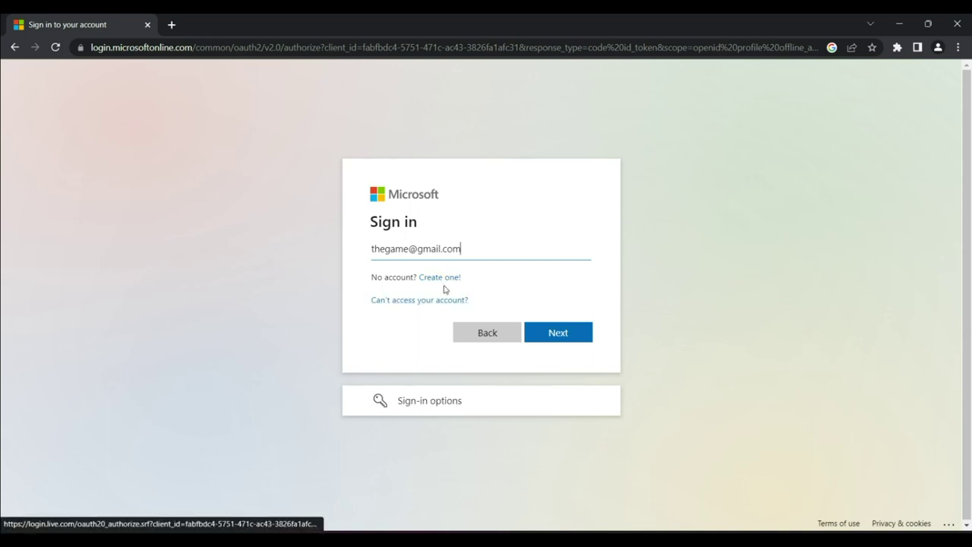
- Sign in with the Microsoft account's e-mail address and password
{"action": "left_click", "coordinate": [552, 341]}
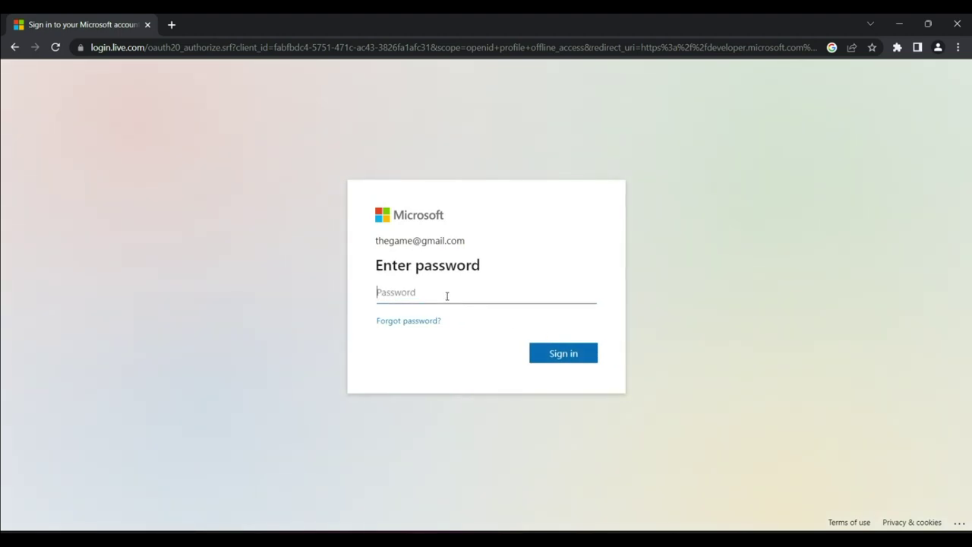
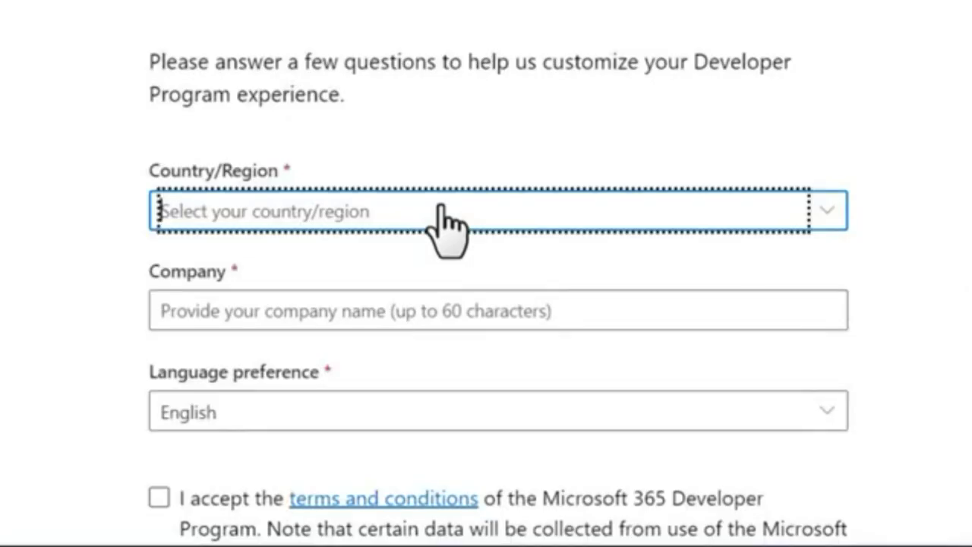
- Set Country/Region to India and advance to the next question
{"action": "left_click", "coordinate": [440, 207]}
{"action": "scroll", "coordinate": [486, 266], "scroll_direction": "down", "scroll_amount": 15}
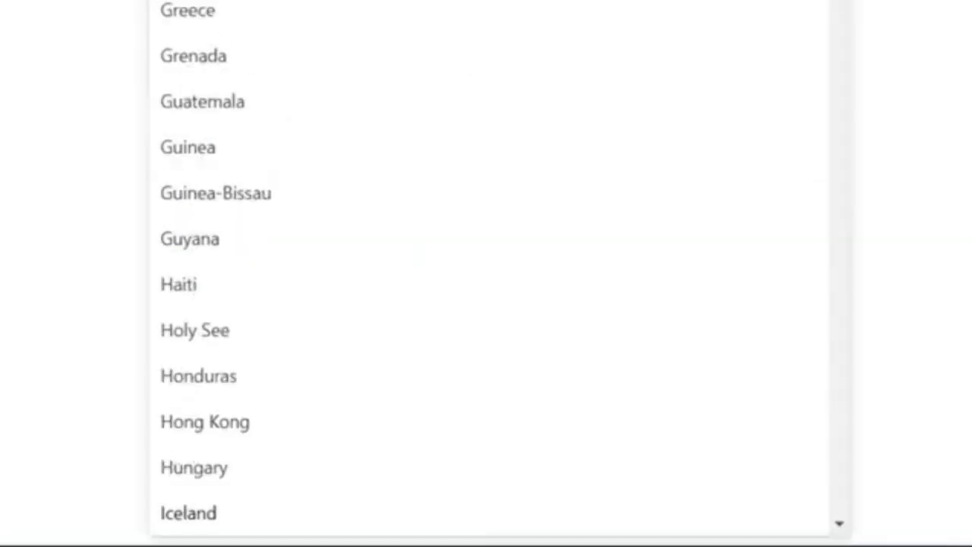
{"action": "scroll", "coordinate": [477, 195], "scroll_direction": "down", "scroll_amount": 2}
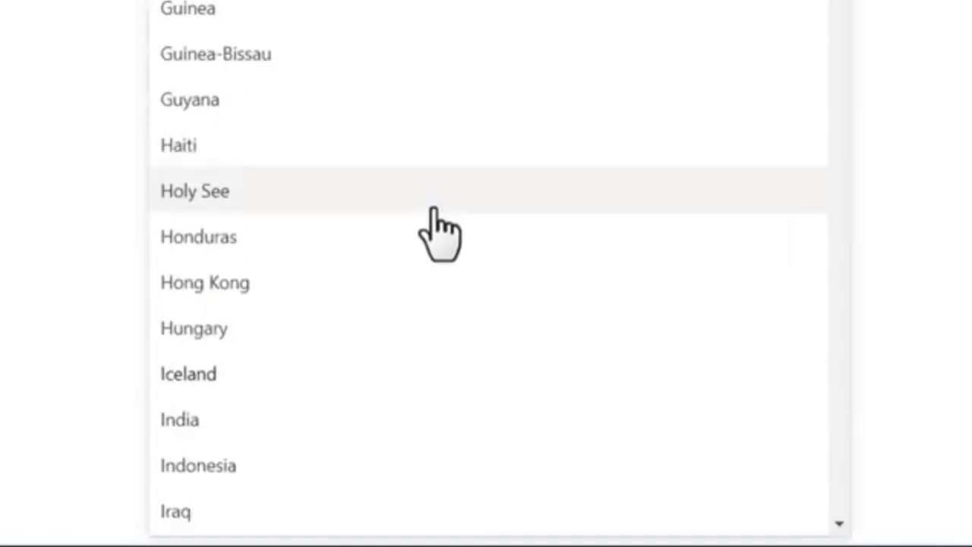
{"action": "left_click", "coordinate": [191, 434]}
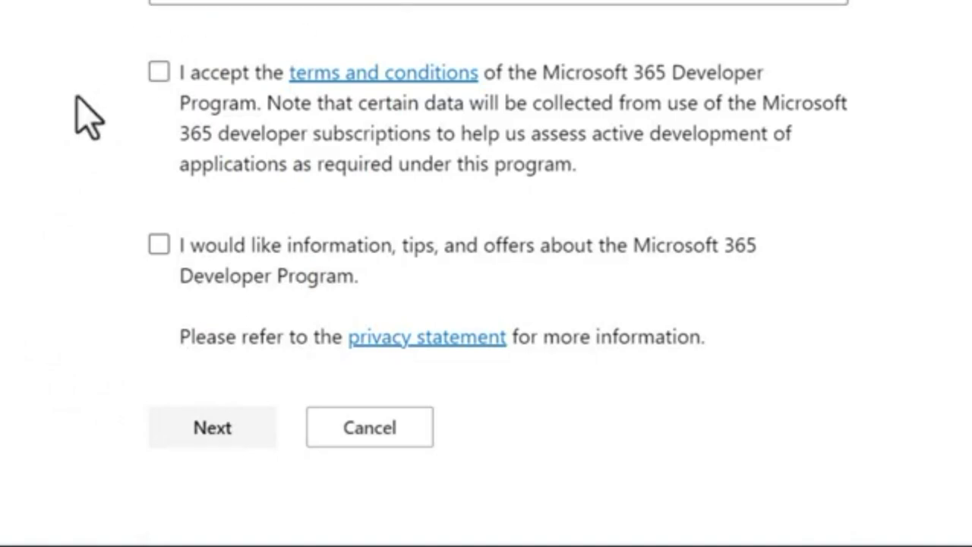
{"action": "scroll", "coordinate": [80, 138], "scroll_direction": "down", "scroll_amount": 2}
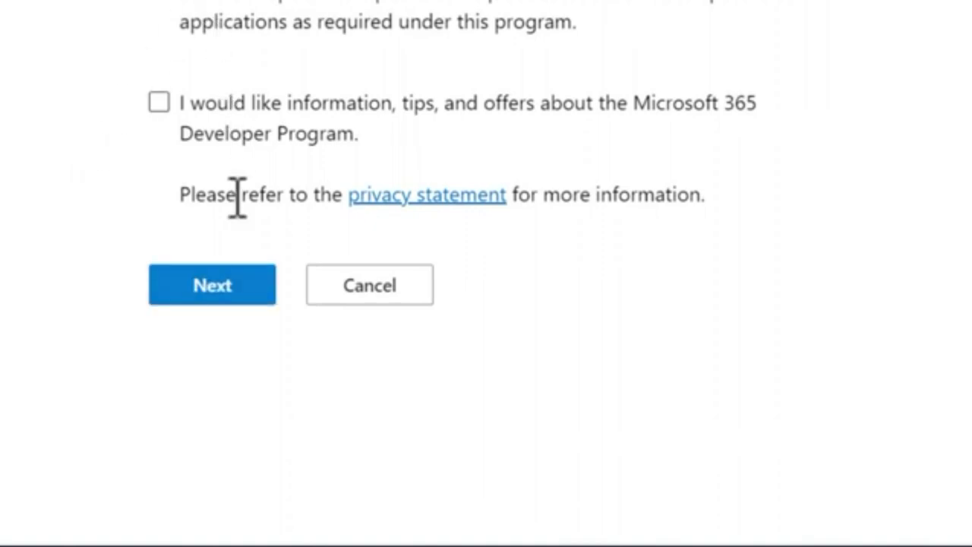
{"action": "left_click", "coordinate": [204, 286]}
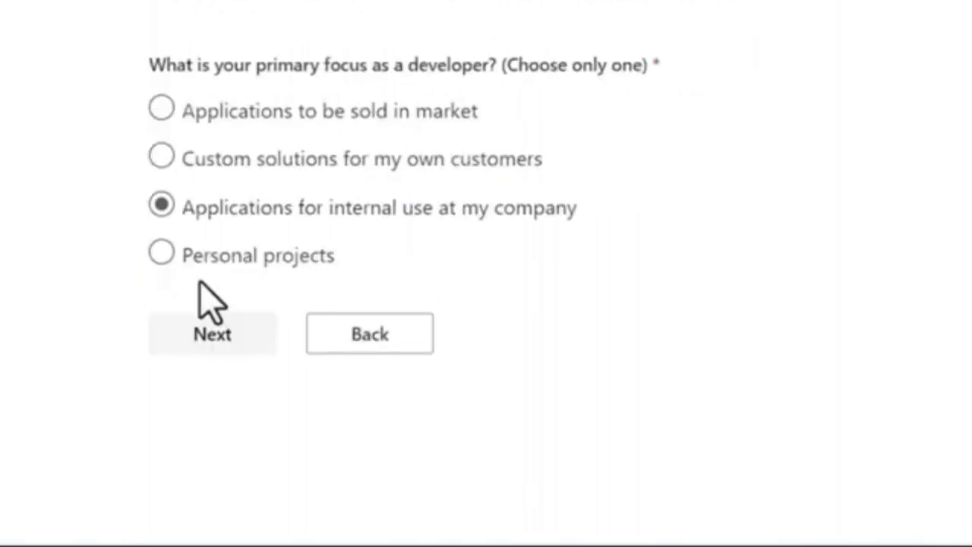
- Pick 'Custom solutions for my own customers' as focus, tick Microsoft Teams, and save
{"action": "left_click", "coordinate": [201, 168]}
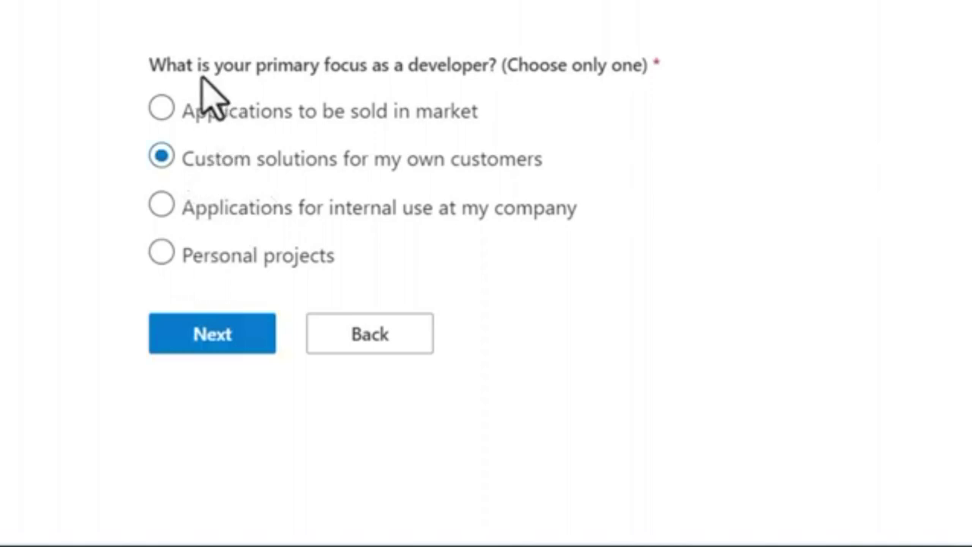
{"action": "left_click", "coordinate": [178, 334]}
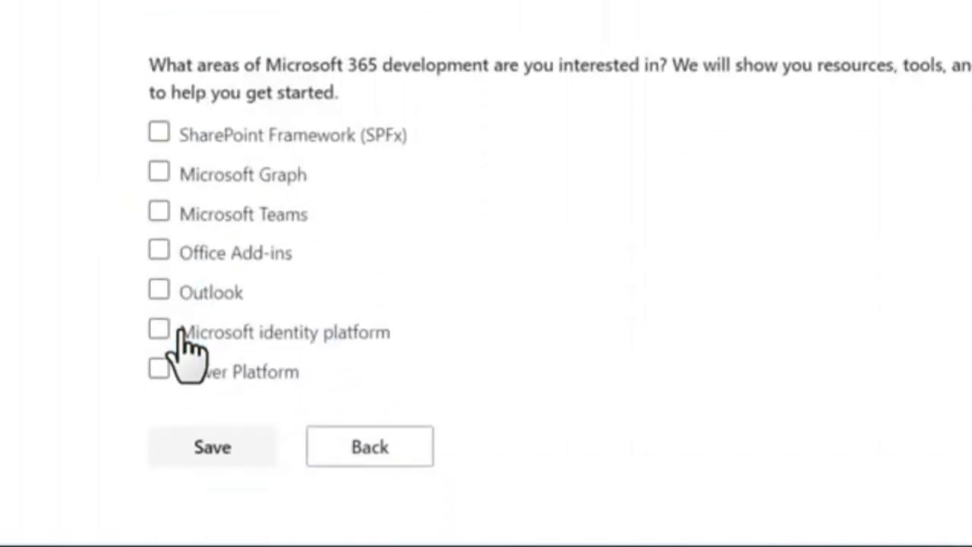
{"action": "left_click", "coordinate": [158, 214]}
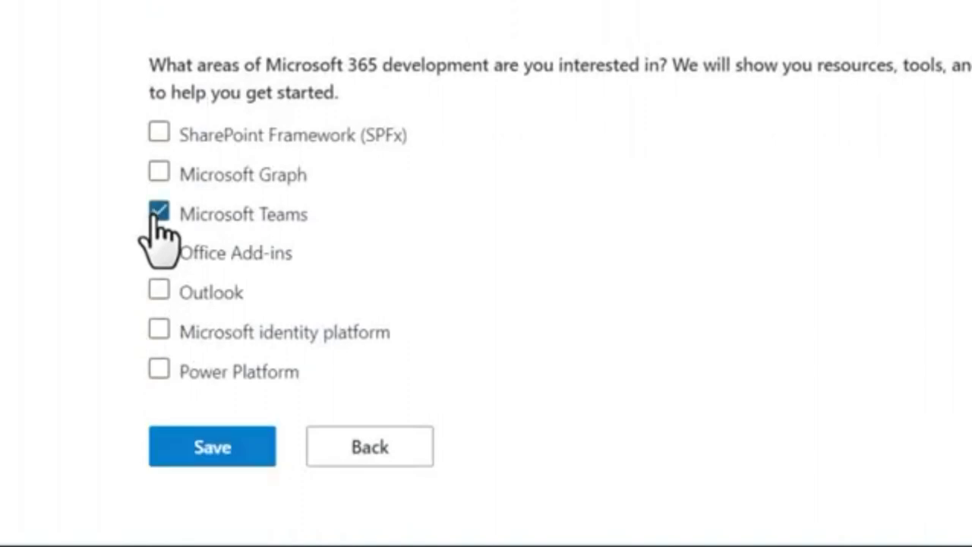
{"action": "left_click", "coordinate": [195, 444]}
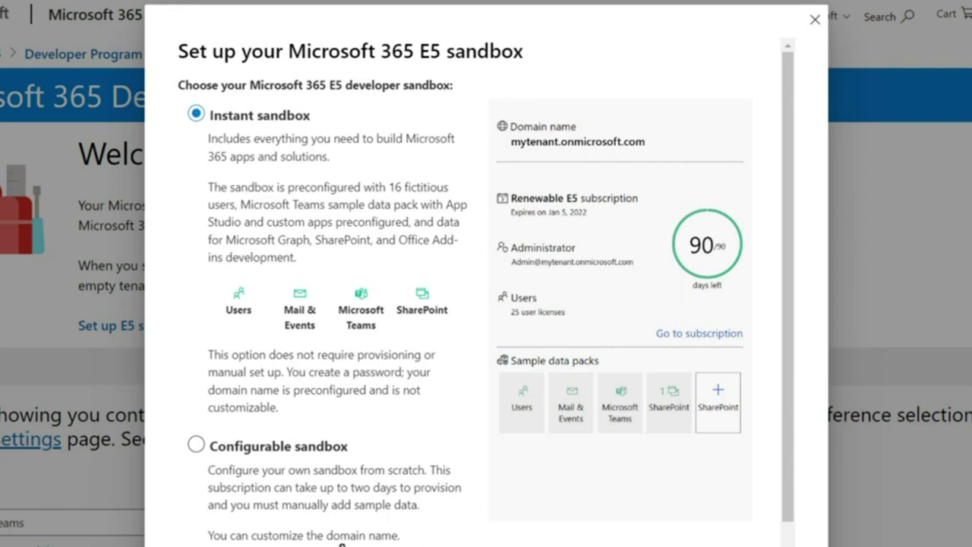
- Choose the Configurable sandbox option and proceed to its setup form
{"action": "left_click", "coordinate": [272, 454]}
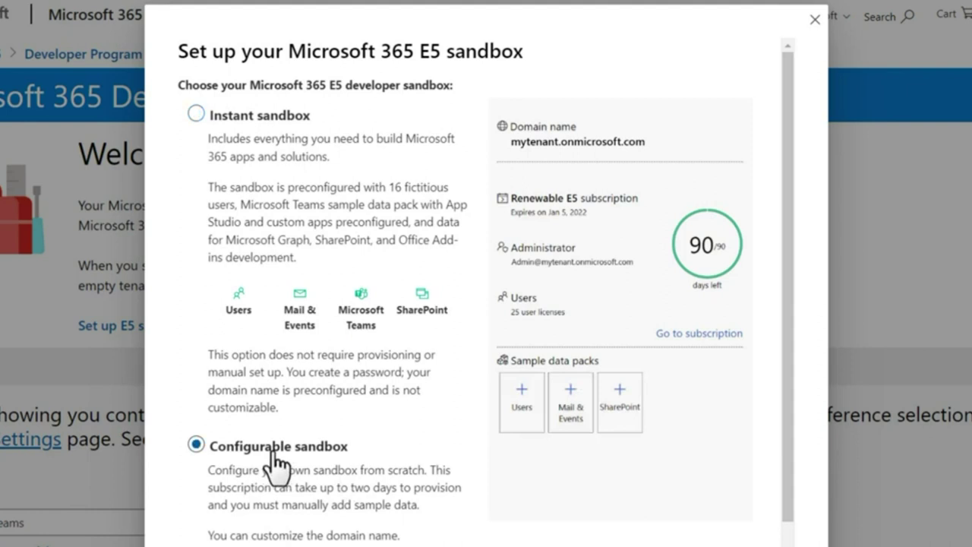
{"action": "scroll", "coordinate": [389, 435], "scroll_direction": "down", "scroll_amount": 1}
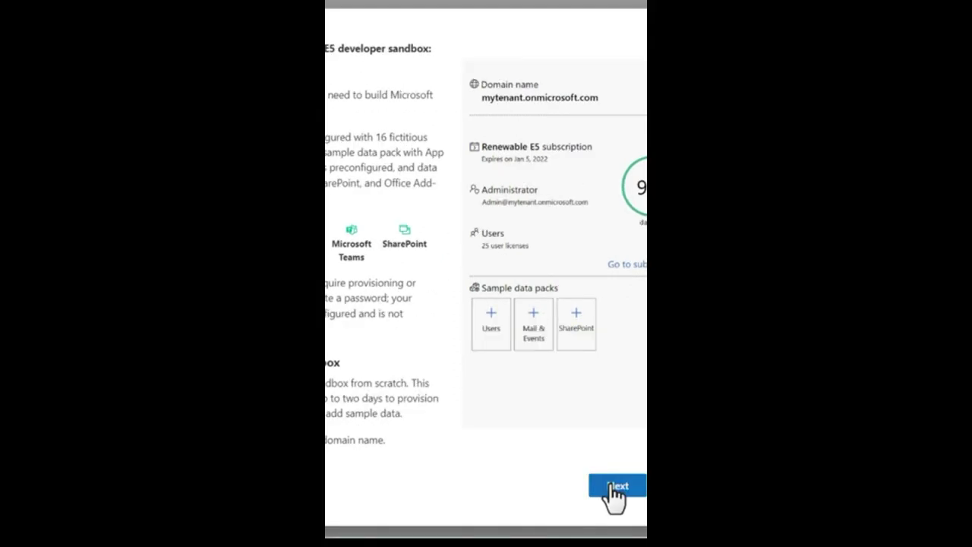
{"action": "left_click", "coordinate": [666, 542]}
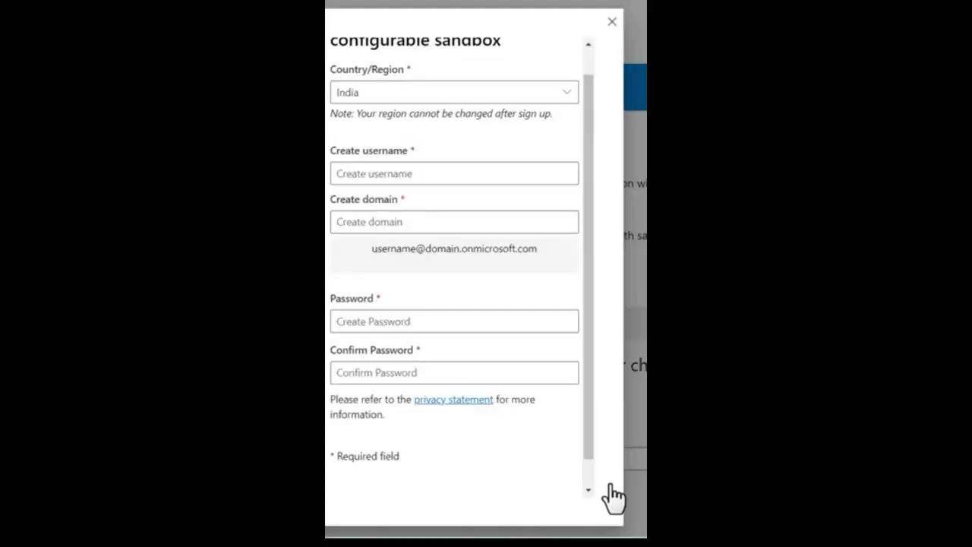
- Begin entering the sandbox username in the configurable sandbox form
{"action": "left_click", "coordinate": [507, 176]}
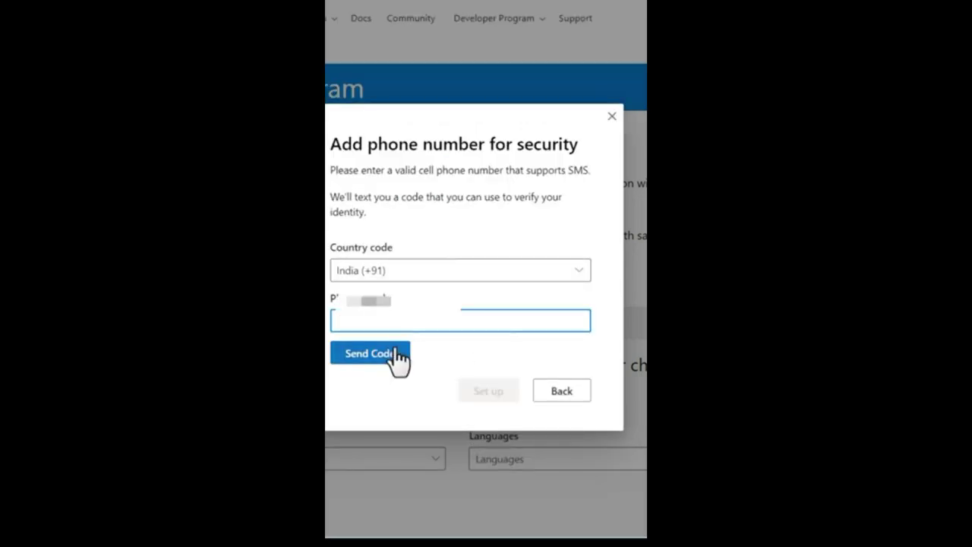
- Send a verification code to the phone, enter the received SMS code, and set up
{"action": "left_click", "coordinate": [393, 363]}
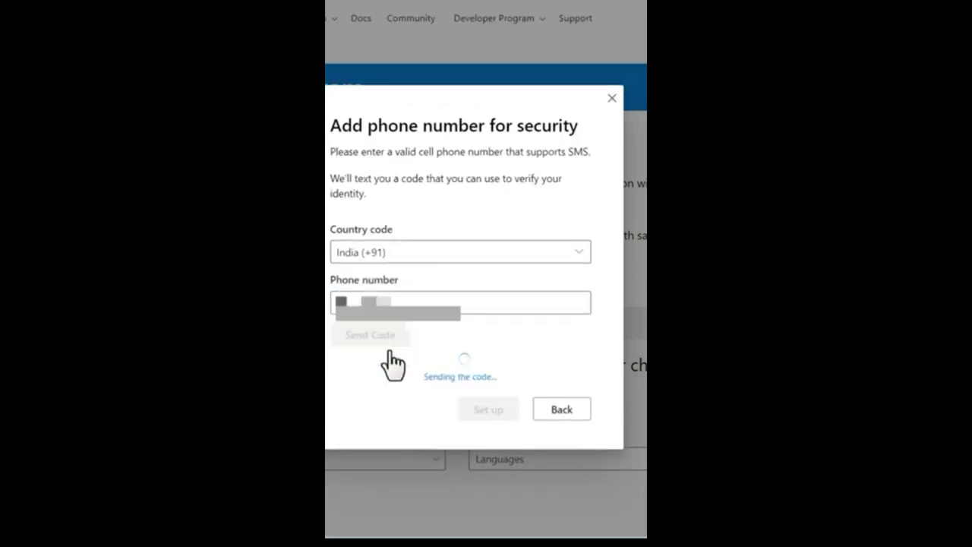
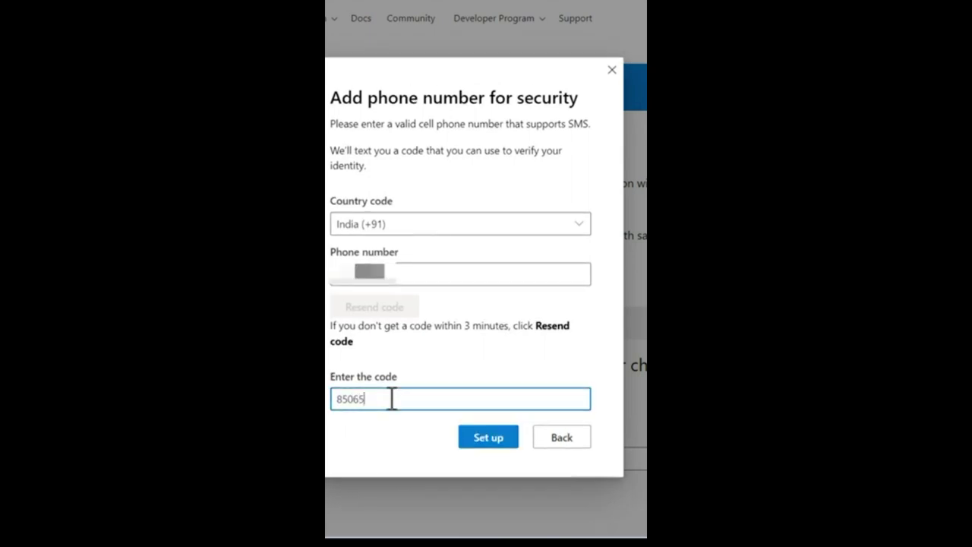
{"action": "left_click", "coordinate": [490, 439]}
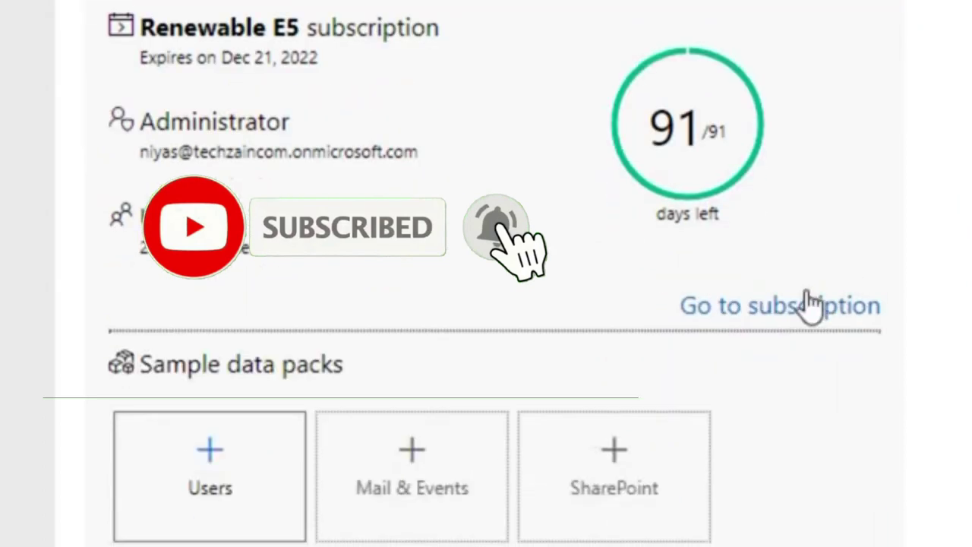
- Go to the E5 subscription and sign in by pasting the account password
{"action": "left_click", "coordinate": [779, 306]}
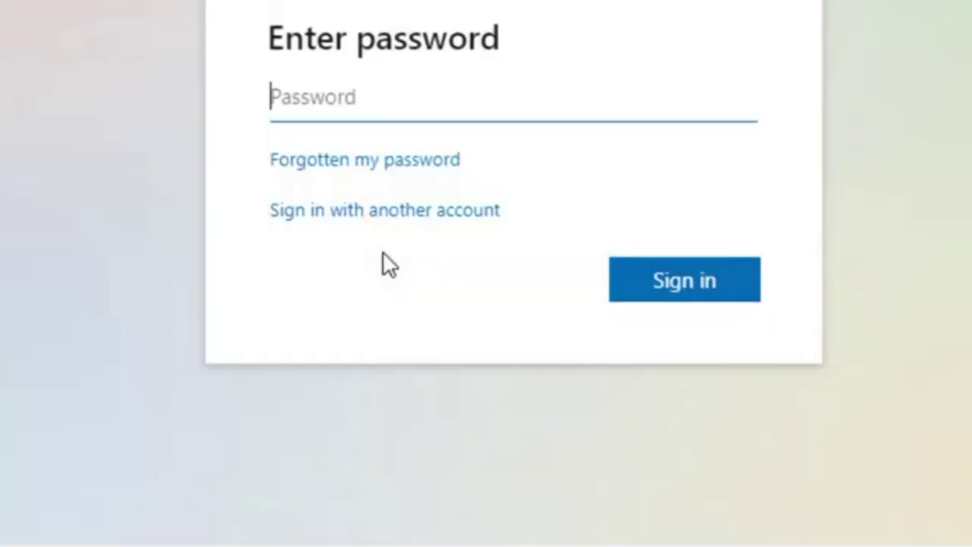
{"action": "left_click", "coordinate": [491, 108]}
{"action": "key", "text": "ctrl+v"}
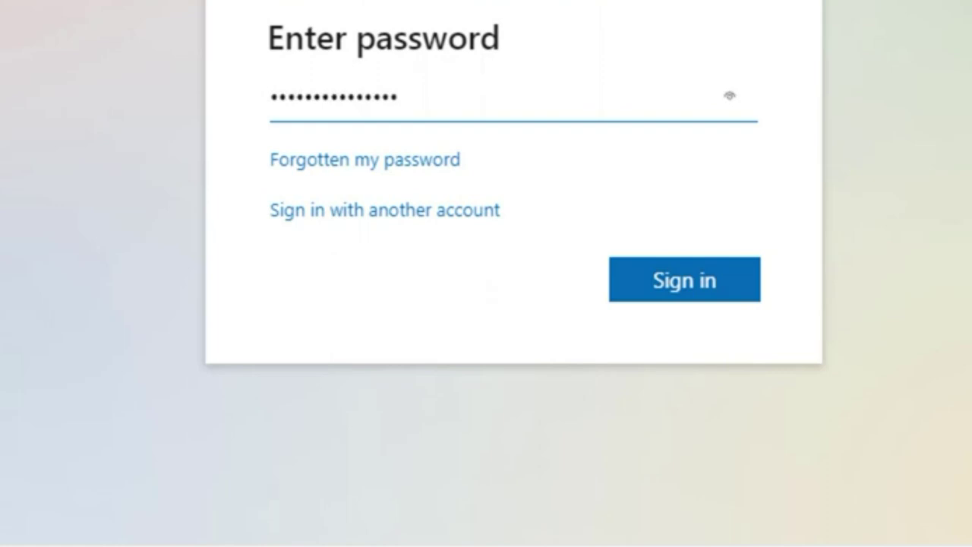
{"action": "left_click", "coordinate": [717, 287]}
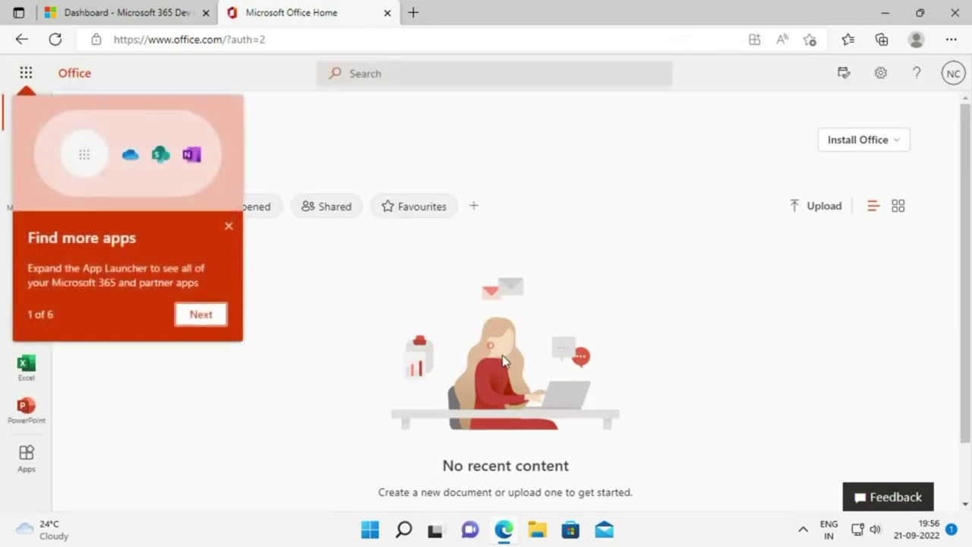
- Dismiss the Find more apps tip and download the Office 365 apps installer from Install Office
{"action": "left_click", "coordinate": [227, 227]}
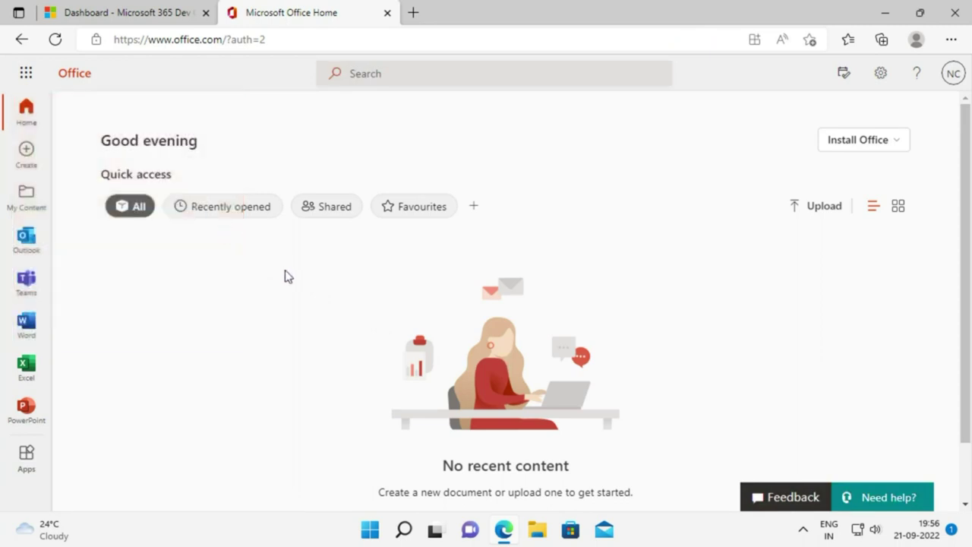
{"action": "left_click", "coordinate": [883, 144]}
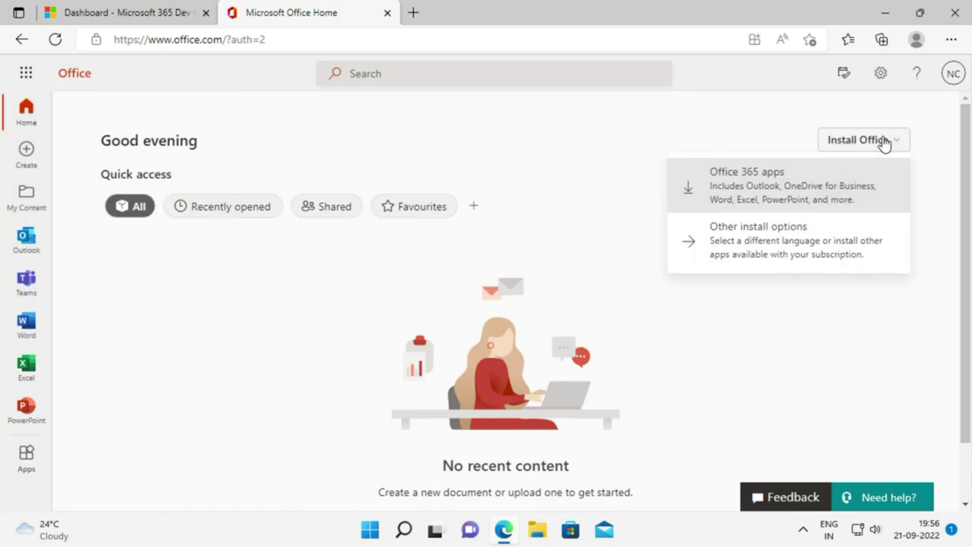
{"action": "left_click", "coordinate": [775, 192]}
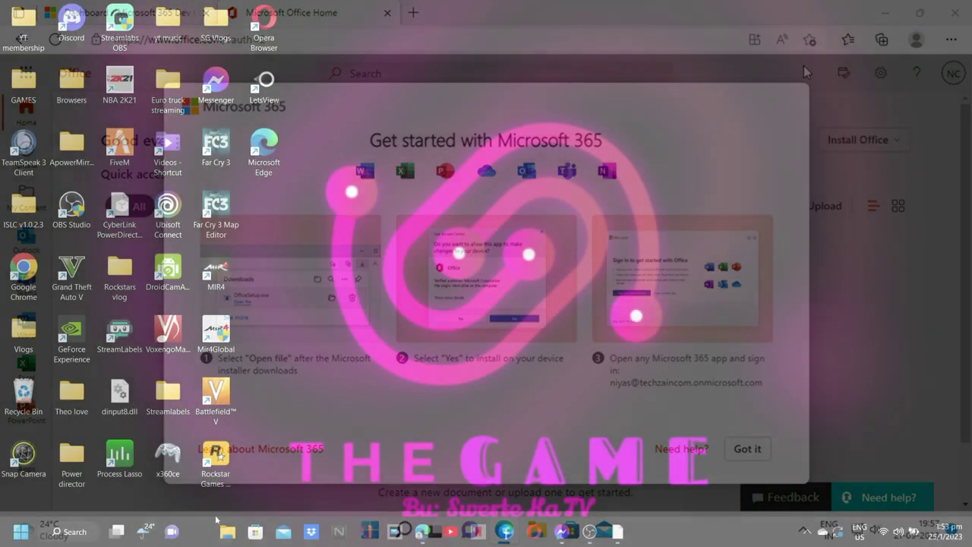
- Run OfficeSetup from the Downloads folder to install Office, then search for the installed Office apps
{"action": "left_click", "coordinate": [227, 530]}
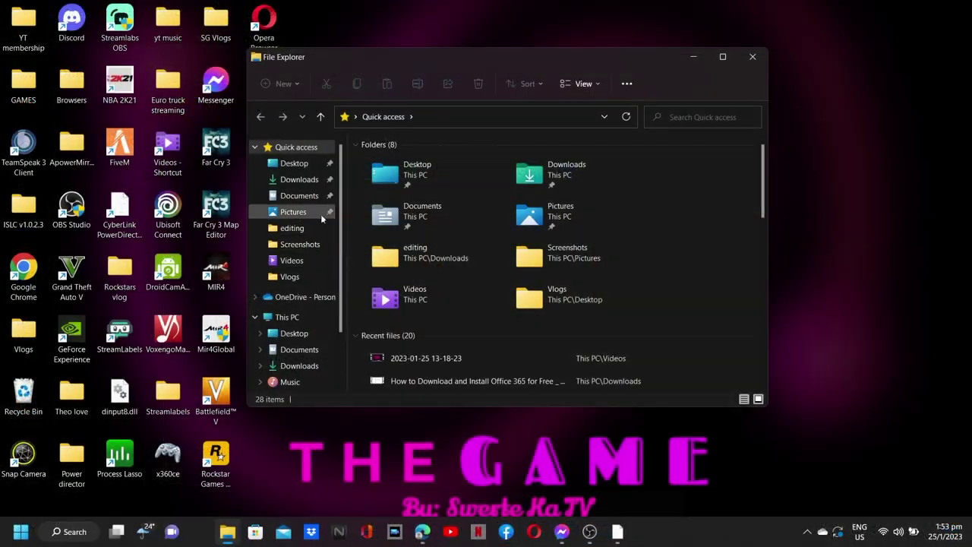
{"action": "left_click", "coordinate": [298, 181]}
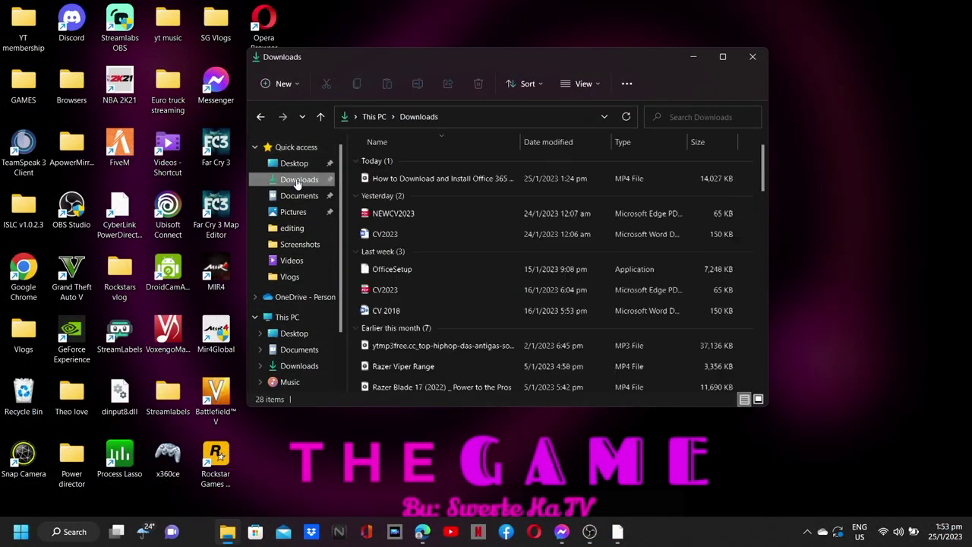
{"action": "left_click", "coordinate": [395, 273]}
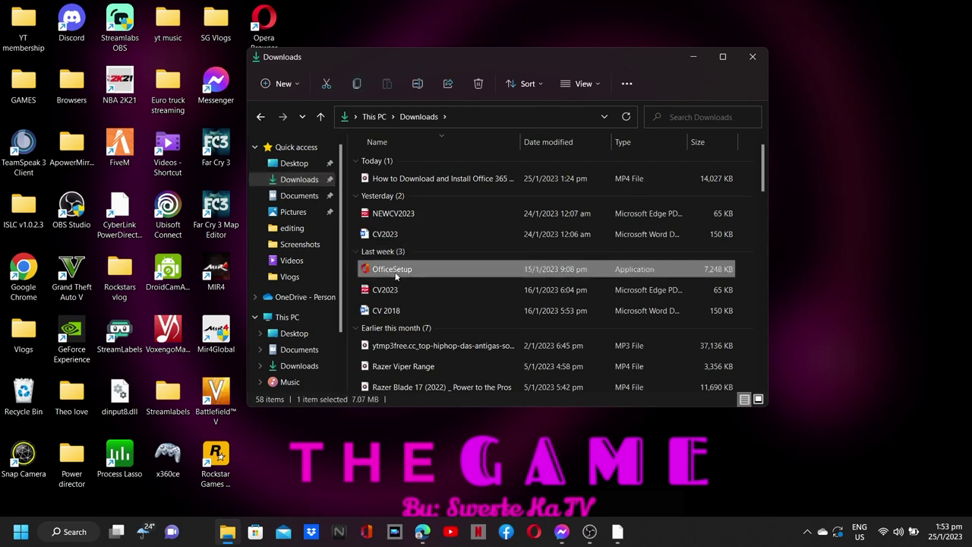
{"action": "double_click", "coordinate": [396, 270]}
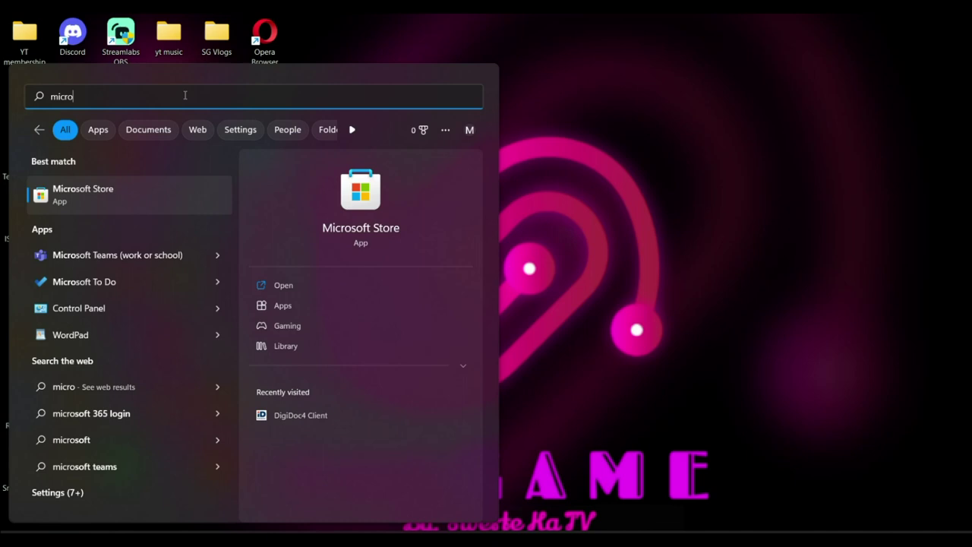
{"action": "type", "text": "oft "}
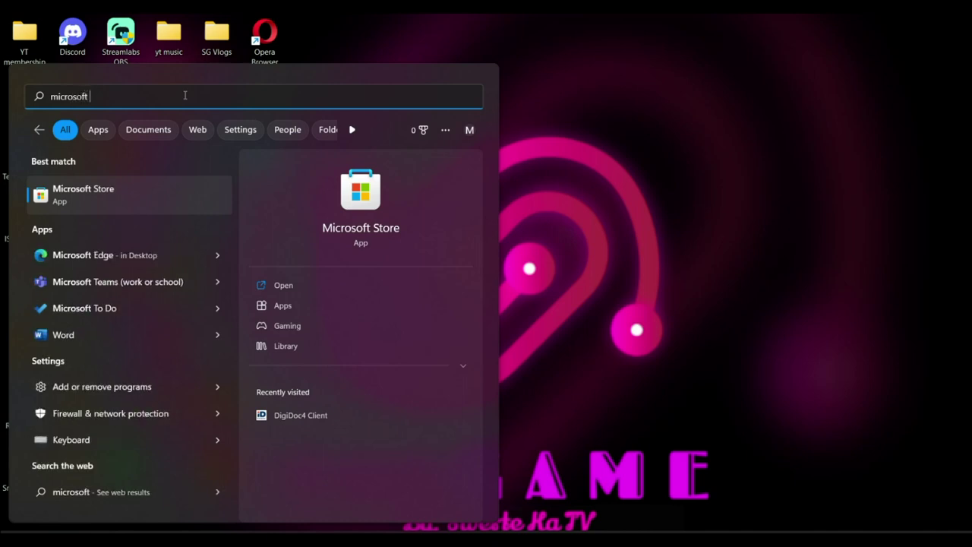
{"action": "type", "text": "office"}
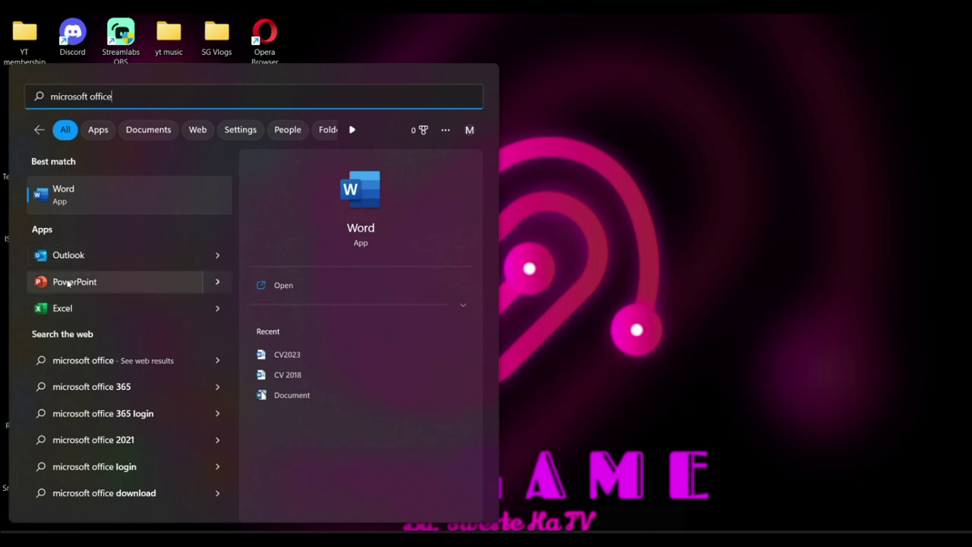
- Launch Word from the Start search results
{"action": "left_click", "coordinate": [87, 247]}
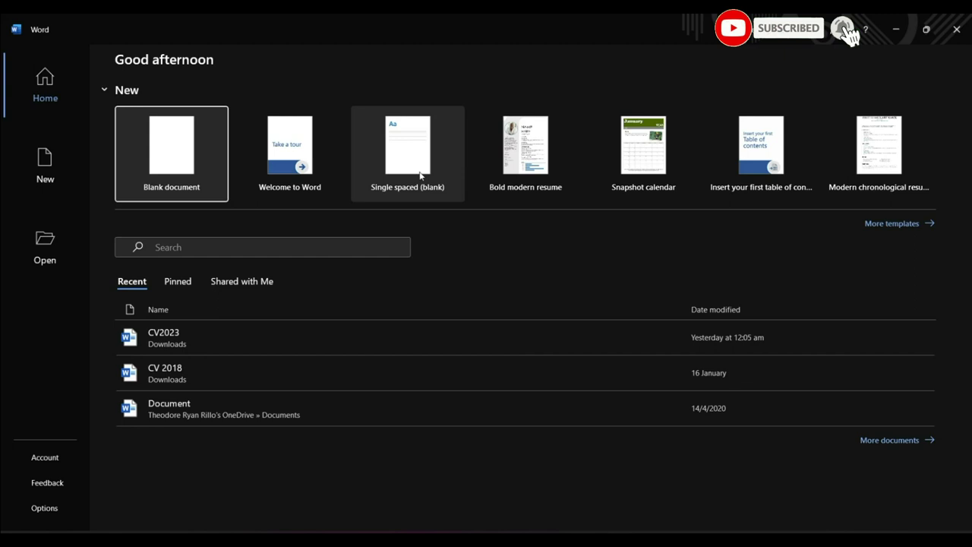
- In a new blank document, type 'Thank you for watching' and apply a Text Effects style
{"action": "left_click", "coordinate": [174, 139]}
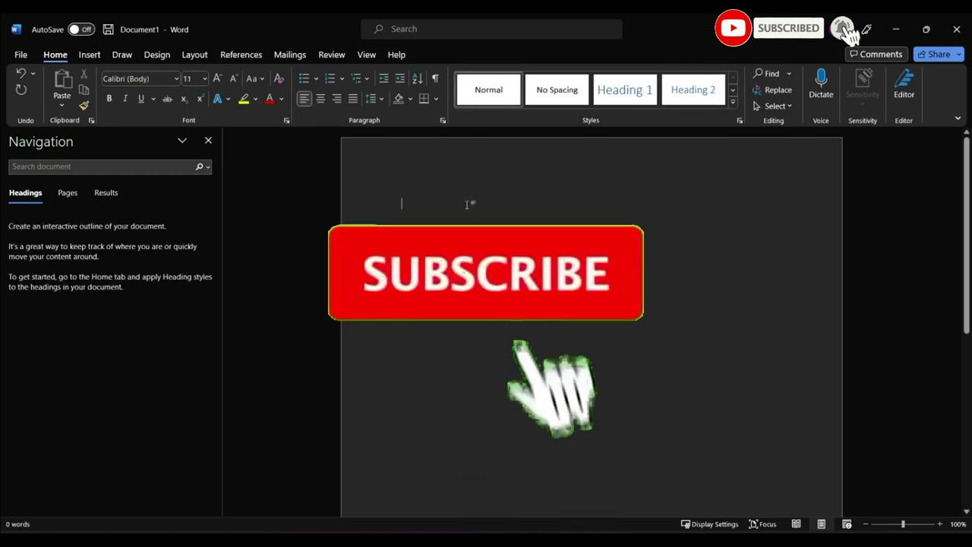
{"action": "type", "text": "Thank"}
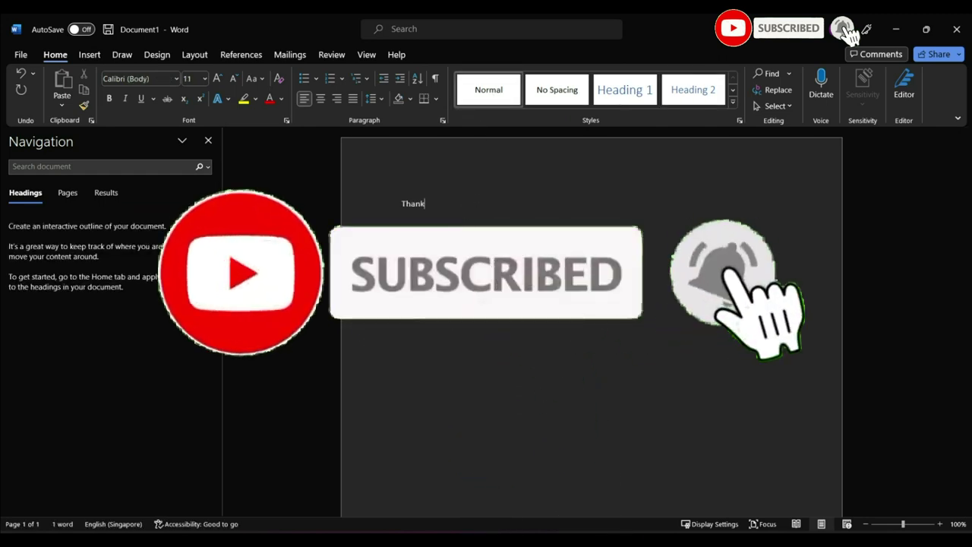
{"action": "type", "text": " you "}
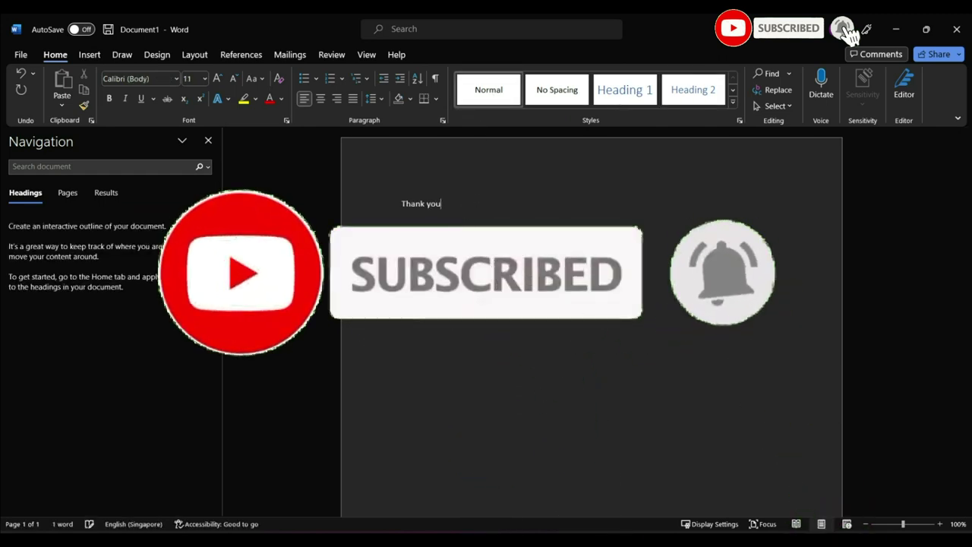
{"action": "type", "text": "for  watching...."}
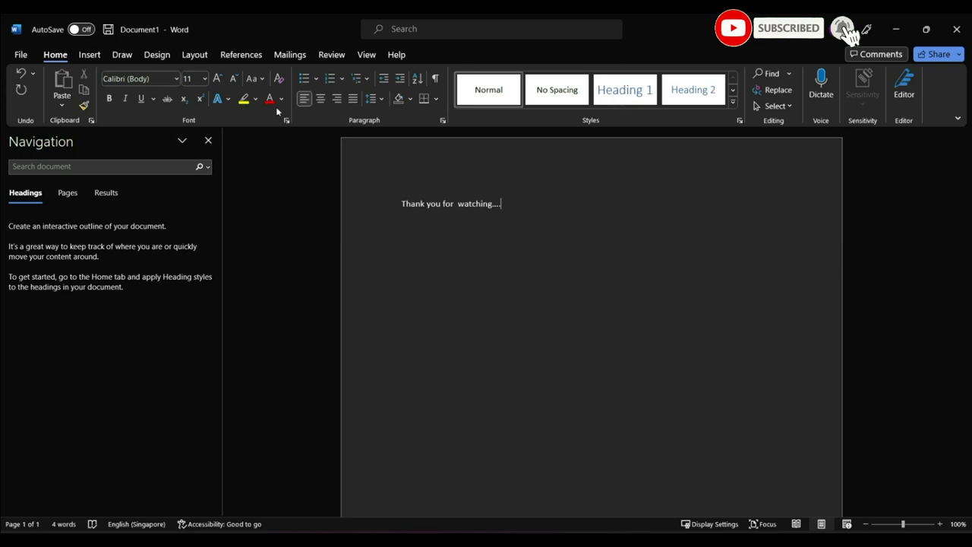
{"action": "left_click", "coordinate": [227, 98]}
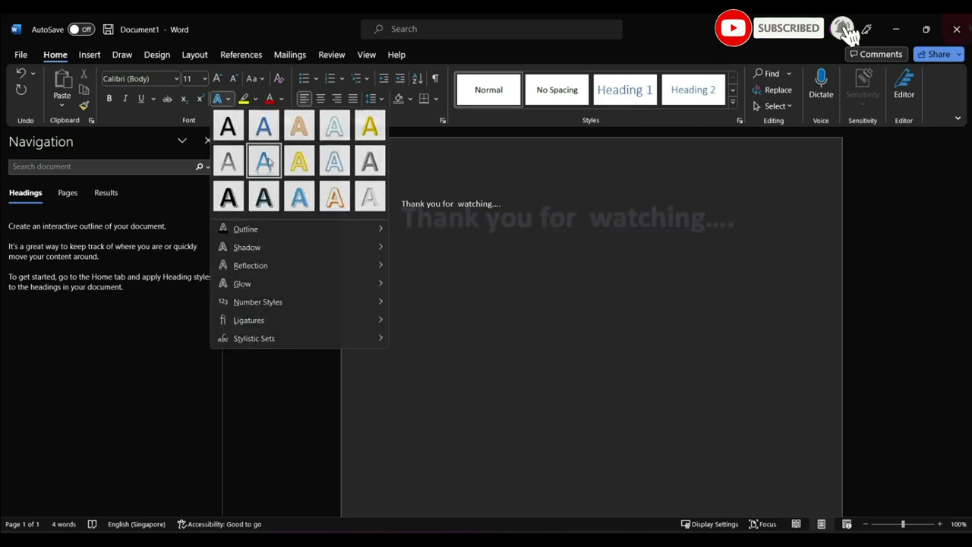
{"action": "left_click", "coordinate": [266, 164]}
- Finish the message with 'Bye.. God Bless', then close Word without saving
{"action": "type", "text": "Byue"}
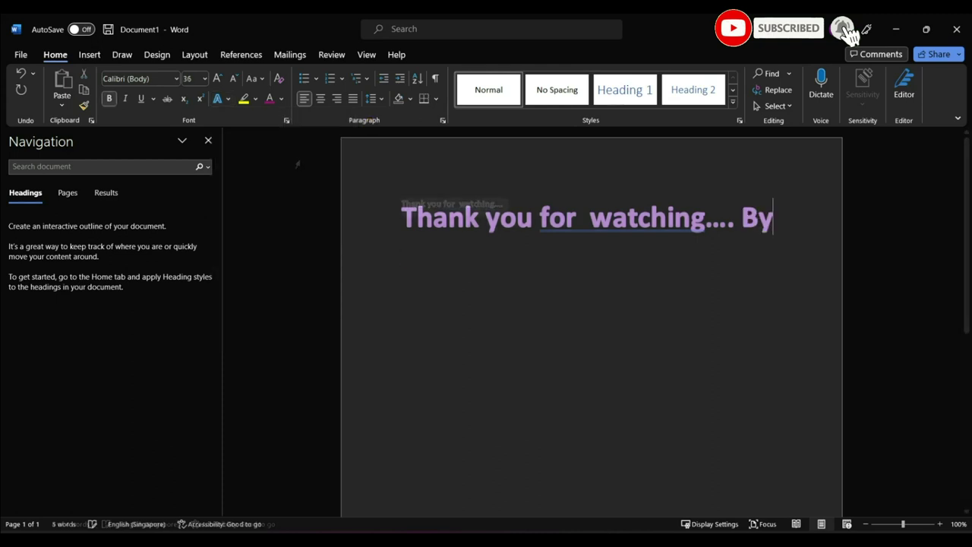
{"action": "type", "text": "T"}
{"action": "key", "text": "BackSpace"}
{"action": "type", "text": "God Bless"}
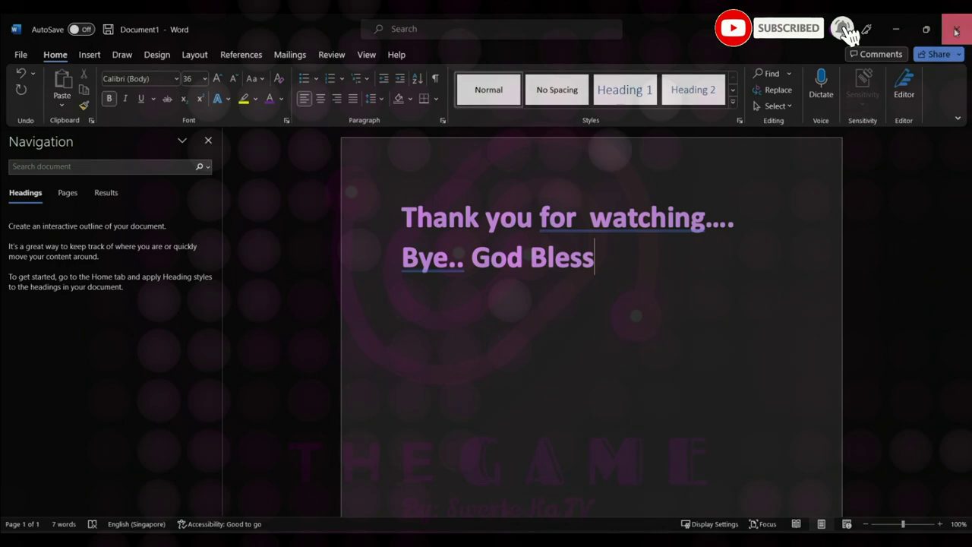
{"action": "left_click", "coordinate": [955, 31]}
{"action": "left_click", "coordinate": [534, 350]}
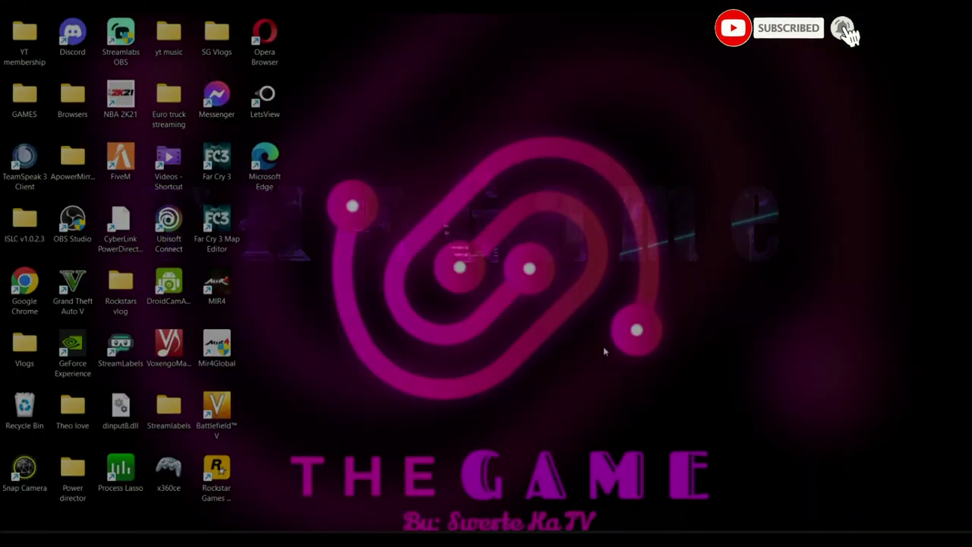